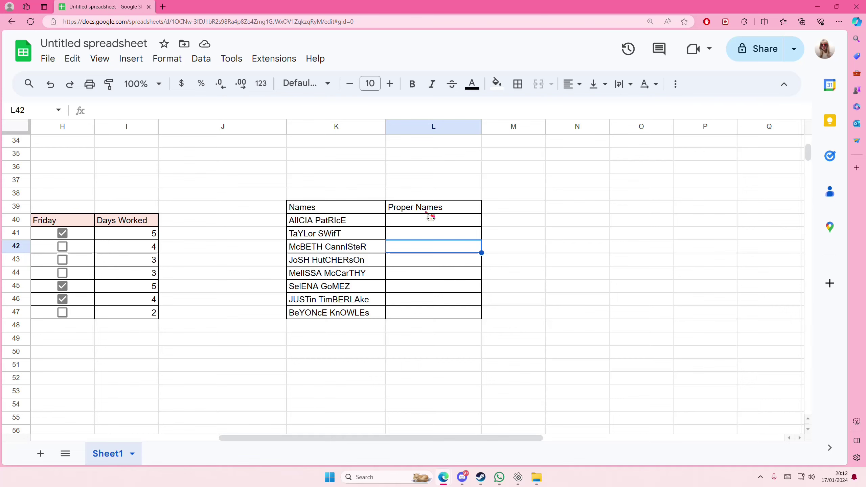
{"action": "left_click", "coordinate": [431, 222]}
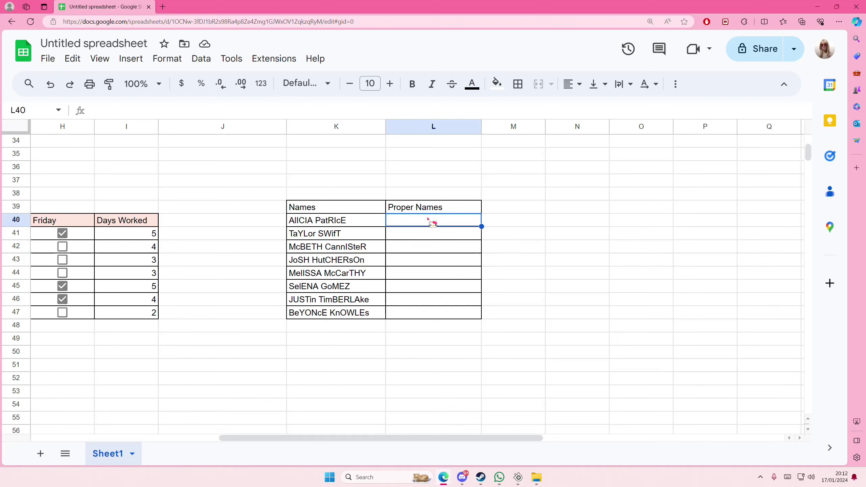
{"action": "type", "text": "=pro"}
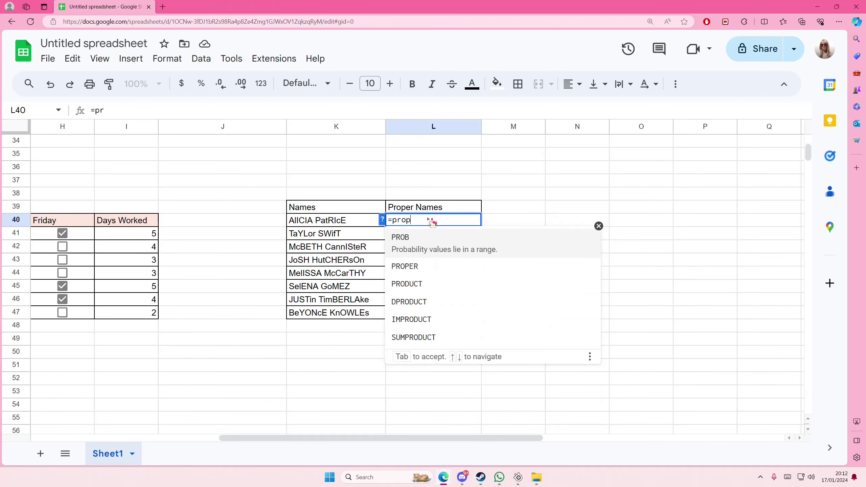
{"action": "type", "text": "p"}
{"action": "key", "text": "Tab"}
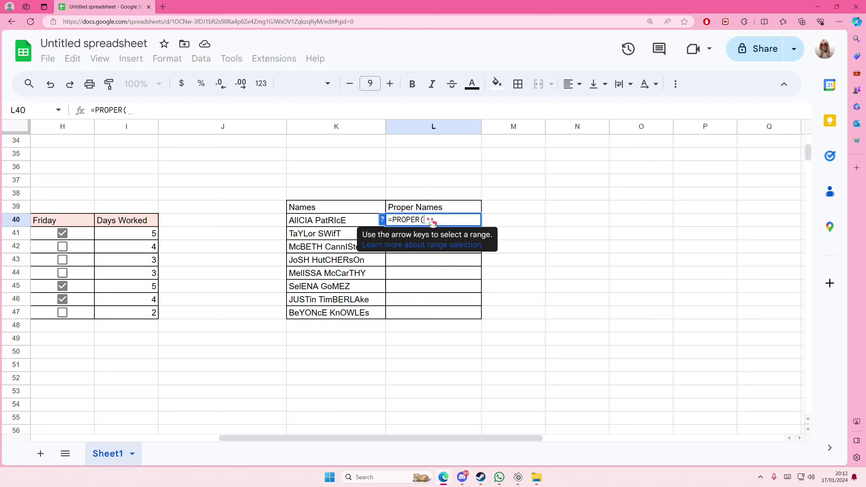
{"action": "left_click", "coordinate": [361, 219]}
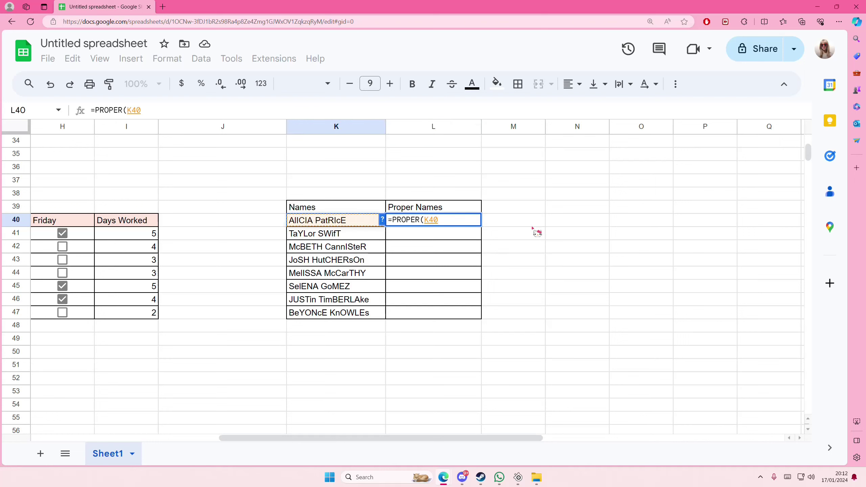
{"action": "type", "text": ")"}
{"action": "key", "text": "Return"}
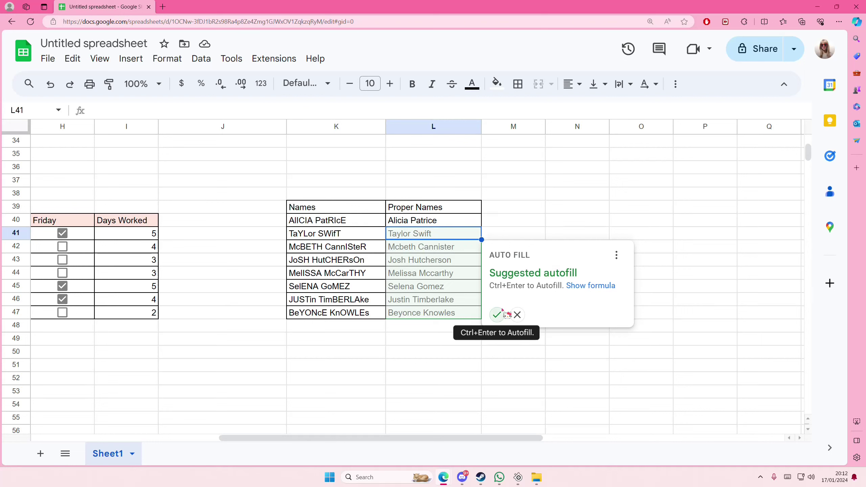
- Accept the suggested autofill down Proper Names and inspect L44's formula
{"action": "left_click", "coordinate": [497, 313]}
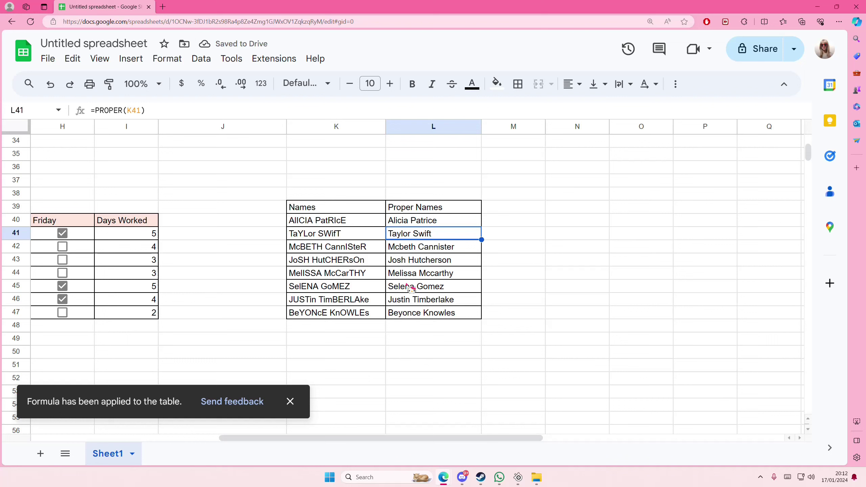
{"action": "double_click", "coordinate": [427, 275]}
{"action": "left_click", "coordinate": [501, 276]}
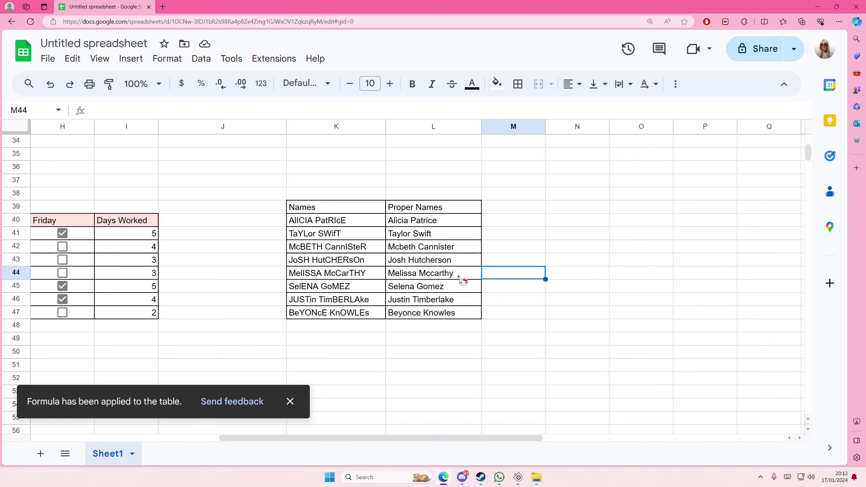
{"action": "double_click", "coordinate": [465, 274]}
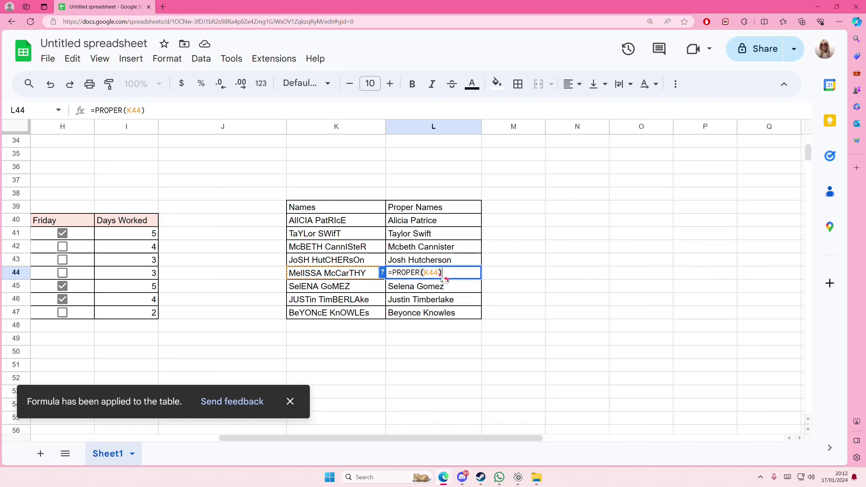
{"action": "left_click", "coordinate": [379, 273]}
- Inspect the original mixed-case name in K44, leaving it unchanged
{"action": "left_click", "coordinate": [435, 276]}
{"action": "left_click", "coordinate": [362, 274]}
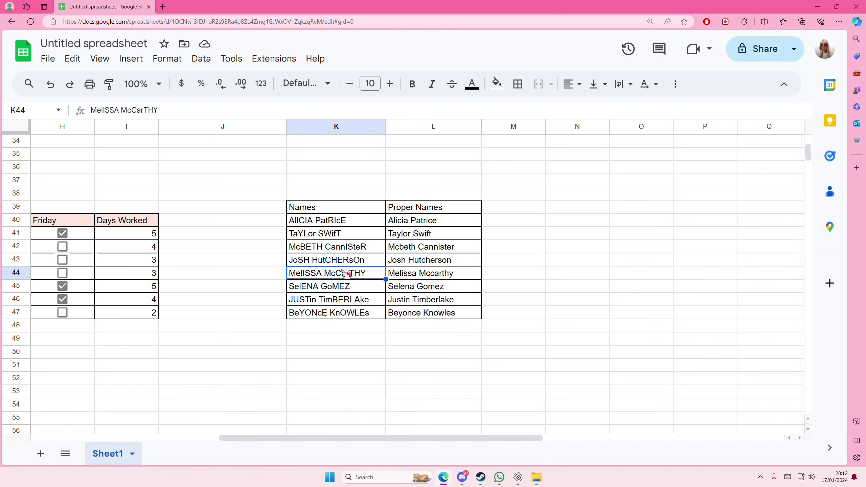
{"action": "double_click", "coordinate": [341, 274]}
{"action": "left_click", "coordinate": [488, 279]}
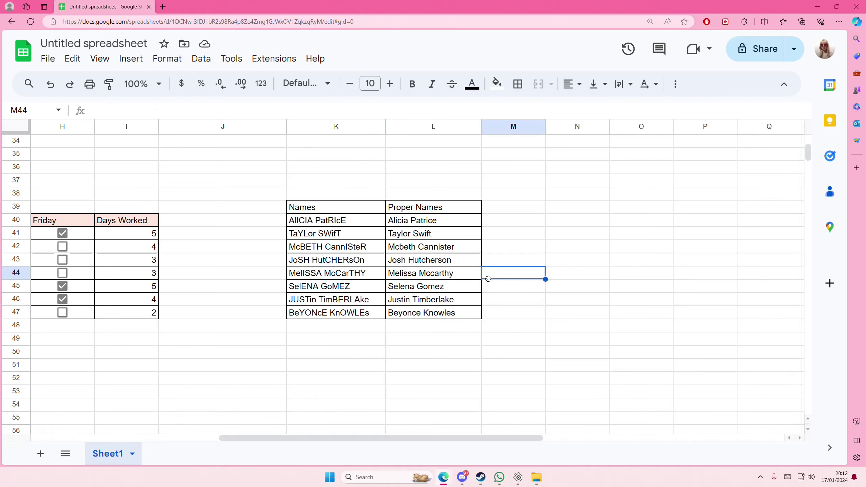
- Replace L44's formula with the typed value 'Melissa McCarthy' and check it
{"action": "left_click", "coordinate": [455, 280]}
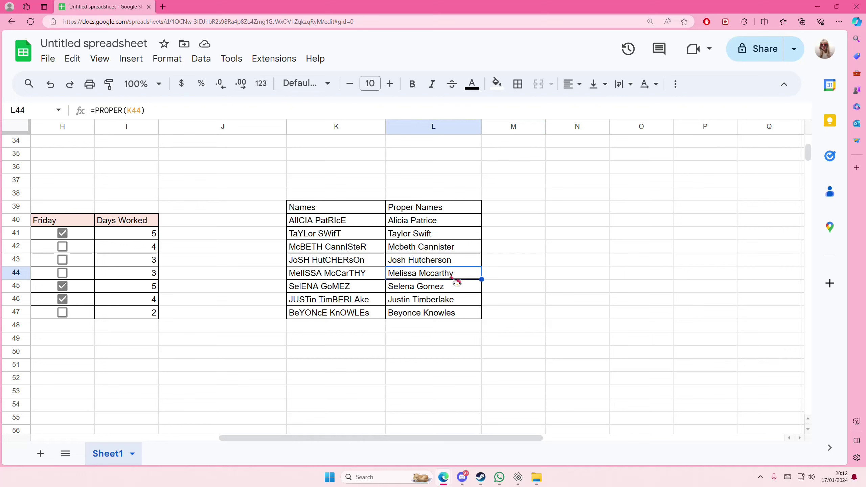
{"action": "type", "text": "Melissa McCarthy"}
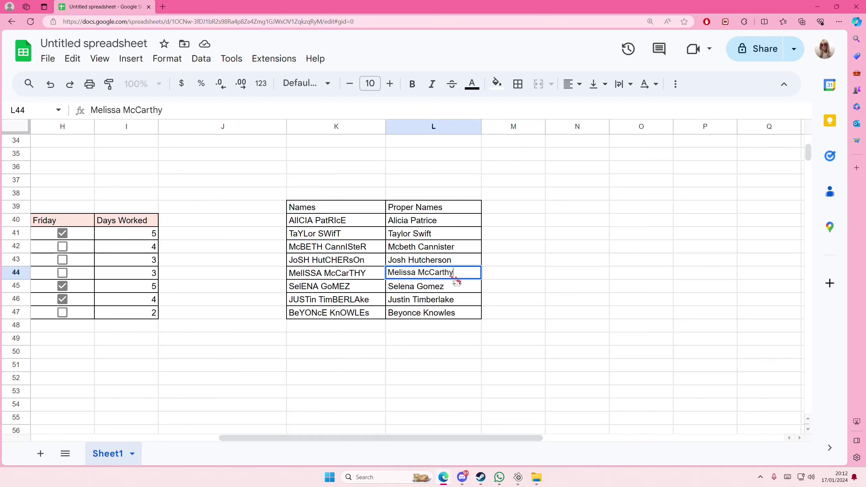
{"action": "left_click", "coordinate": [531, 276]}
{"action": "left_click", "coordinate": [436, 214]}
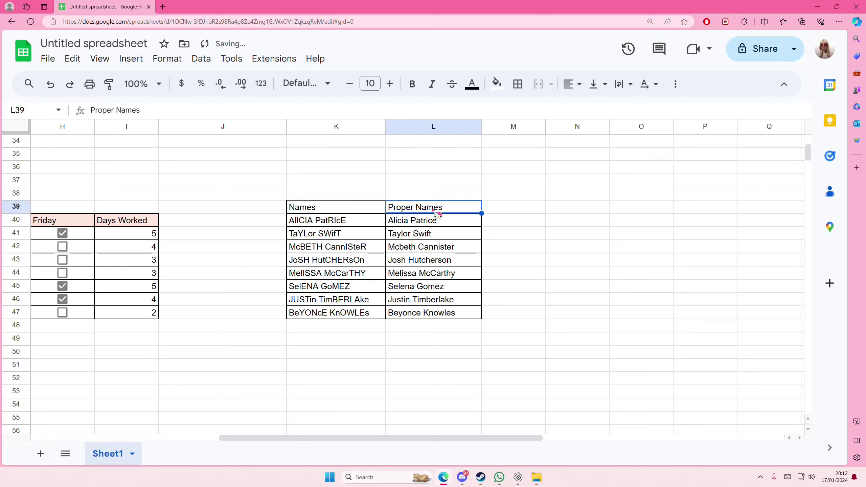
{"action": "left_click", "coordinate": [452, 275]}
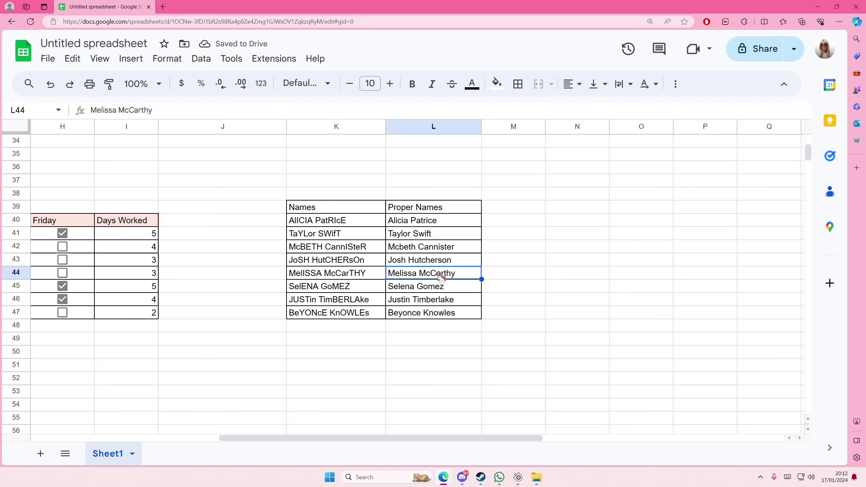